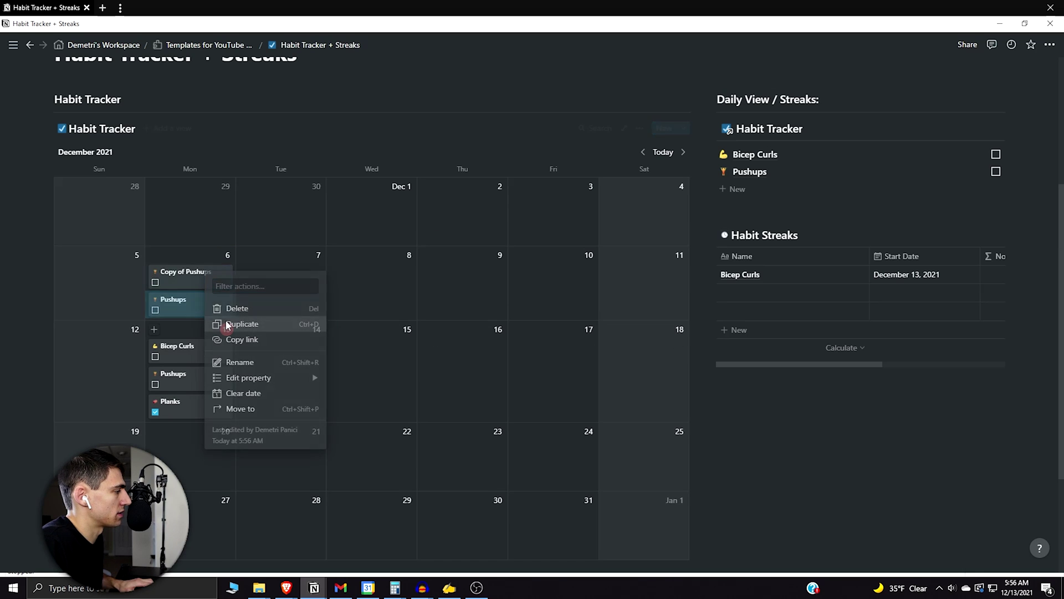
Step: Duplicate the Dec 6 Pushups card several times
click(233, 323)
key(ctrl+d)
key(ctrl+d)
key(ctrl+d)
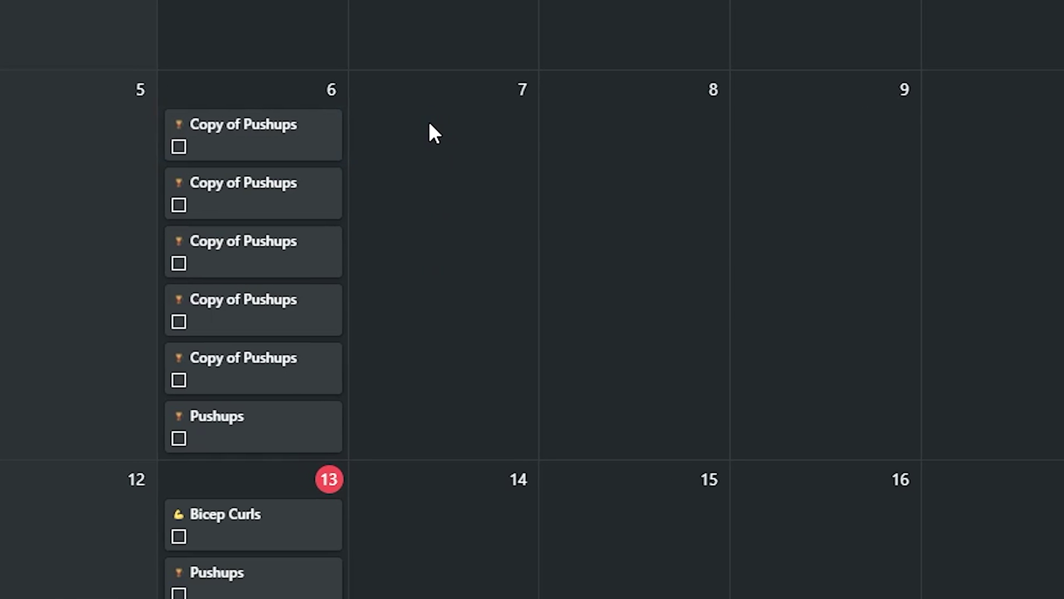
right_click(303, 154)
click(366, 262)
Step: Select all the Dec 6 copies and rename them together to 'Pushups'
drag(461, 125, 301, 485)
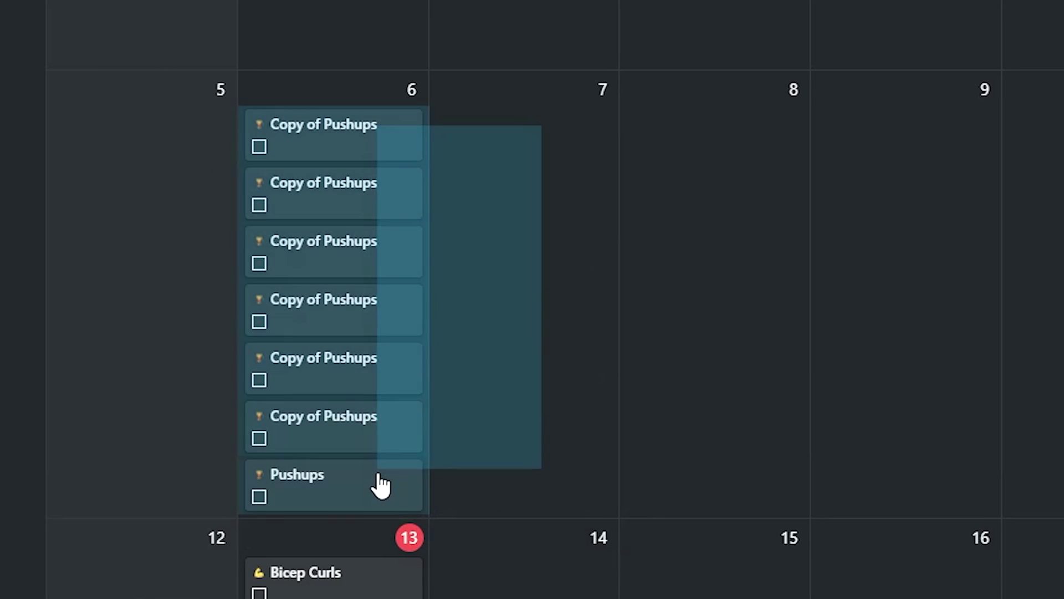
right_click(382, 482)
mouse_move(557, 598)
click(666, 487)
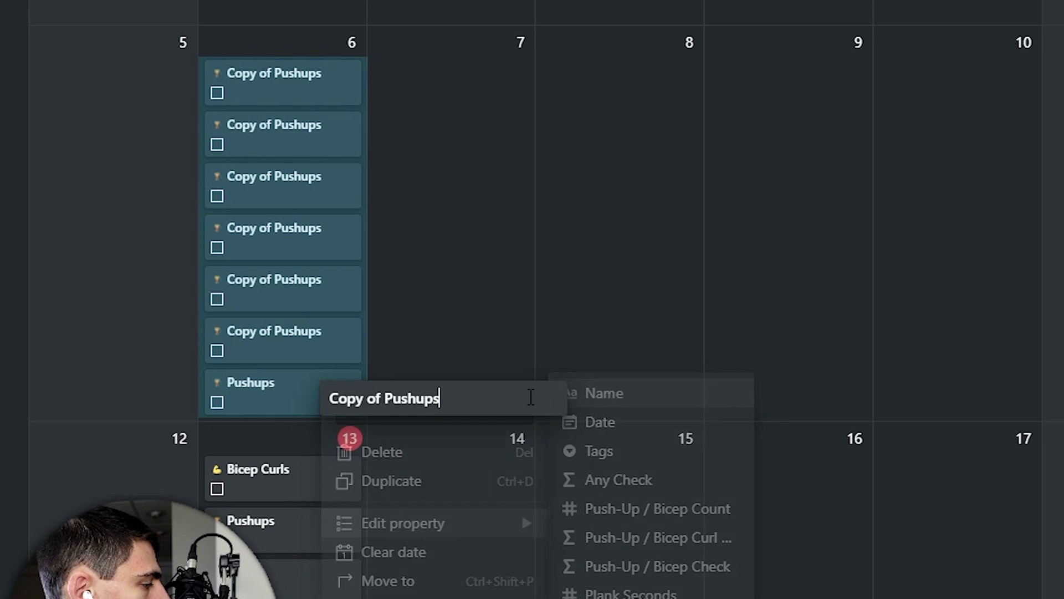
key(ctrl+a)
text(Pushups)
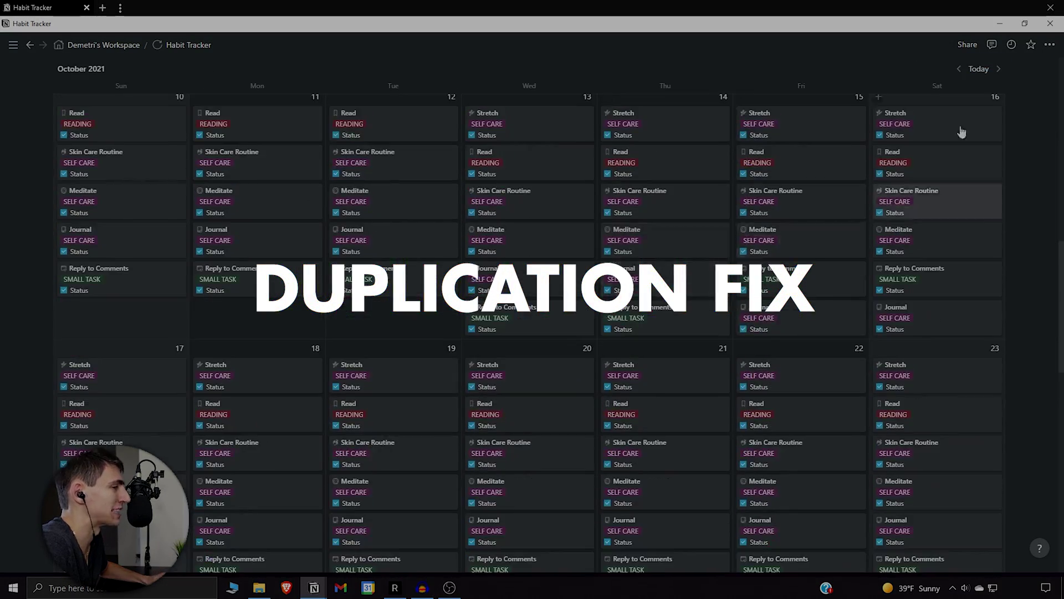
Step: Jump the calendar to December 2021 and duplicate the 16th's Meditate card
click(978, 69)
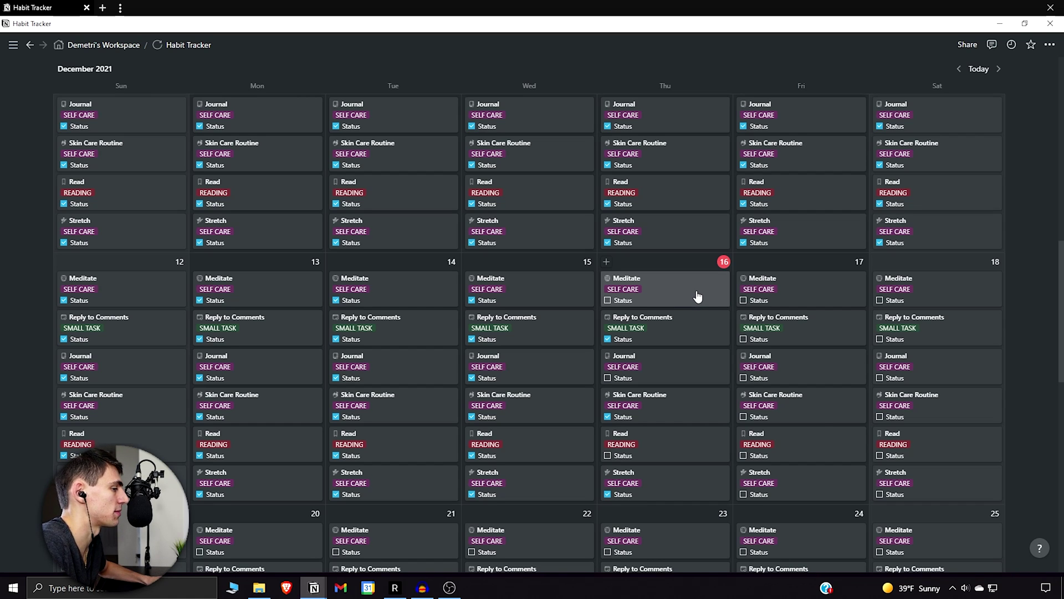
right_click(698, 296)
click(748, 344)
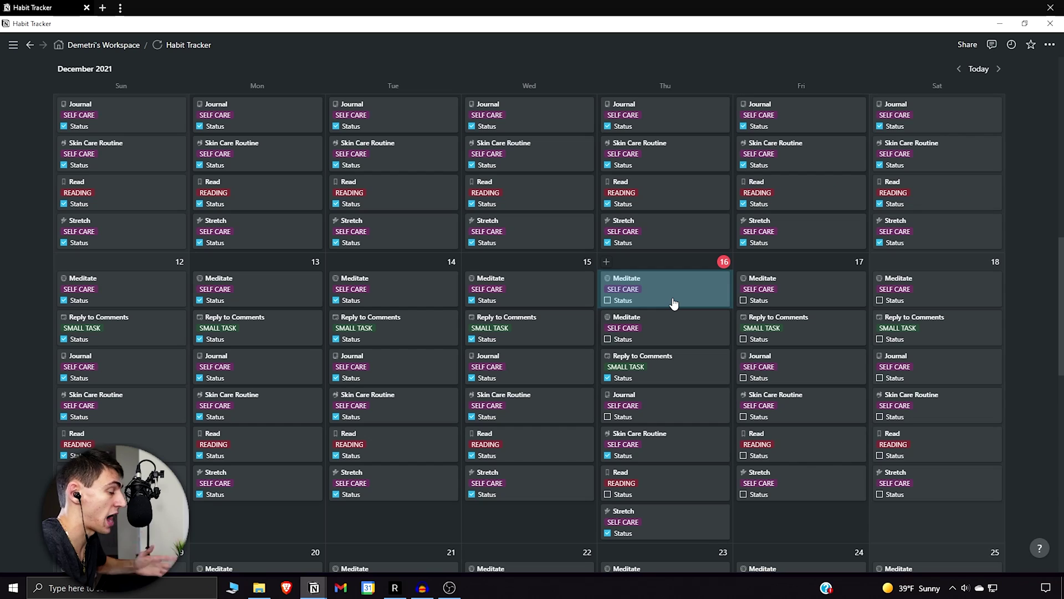
Step: Add two more Meditate copies, then delete the extra duplicates
right_click(716, 290)
click(724, 336)
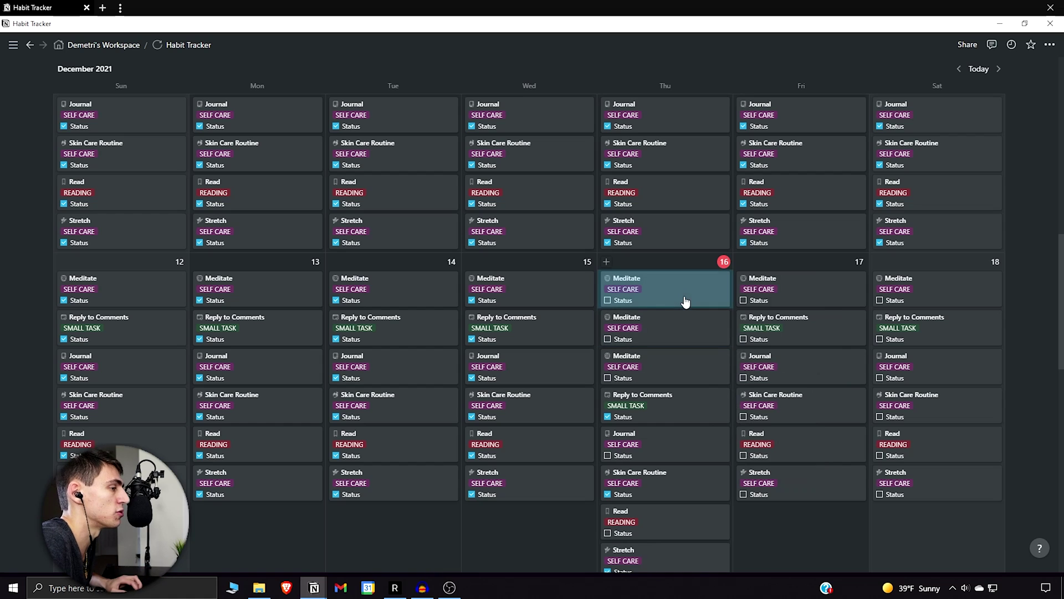
key(ctrl+d)
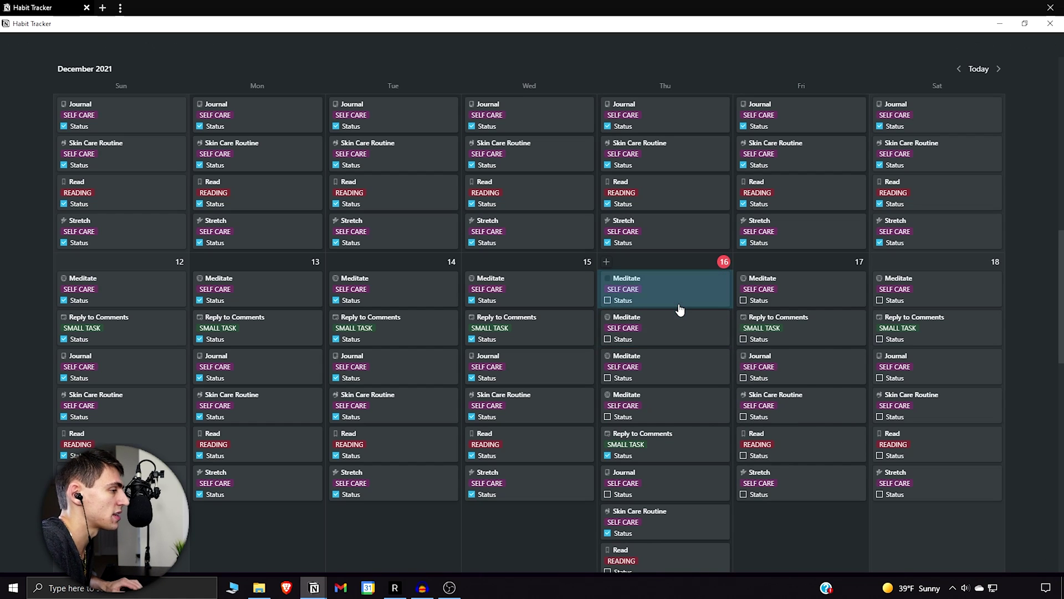
right_click(681, 309)
click(712, 336)
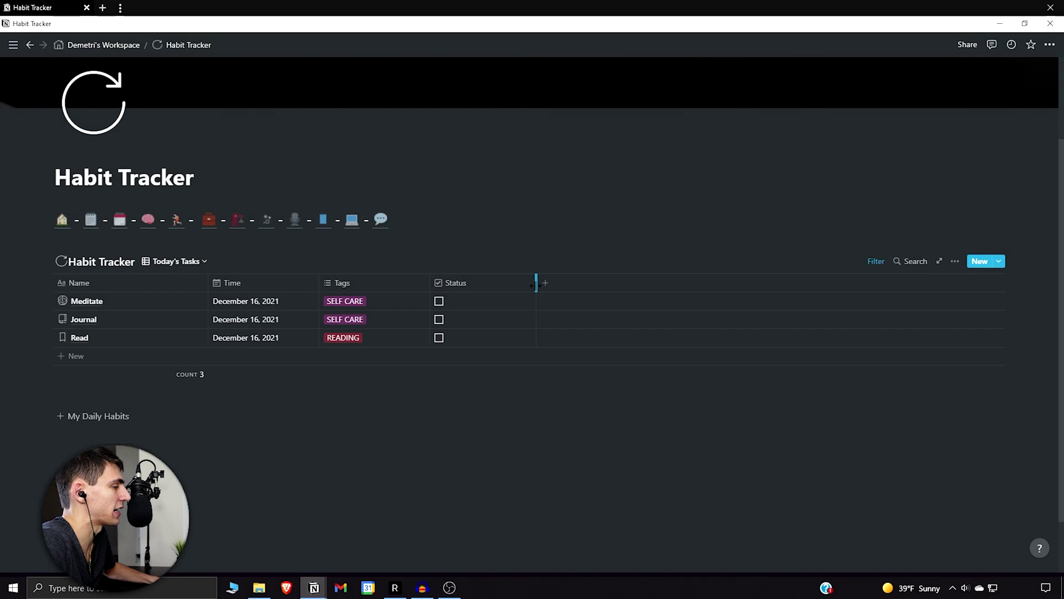
Step: Resize the Status column wide enough to show its header, undo a Tags resize, then shrink Status to checkbox width
drag(536, 283, 502, 278)
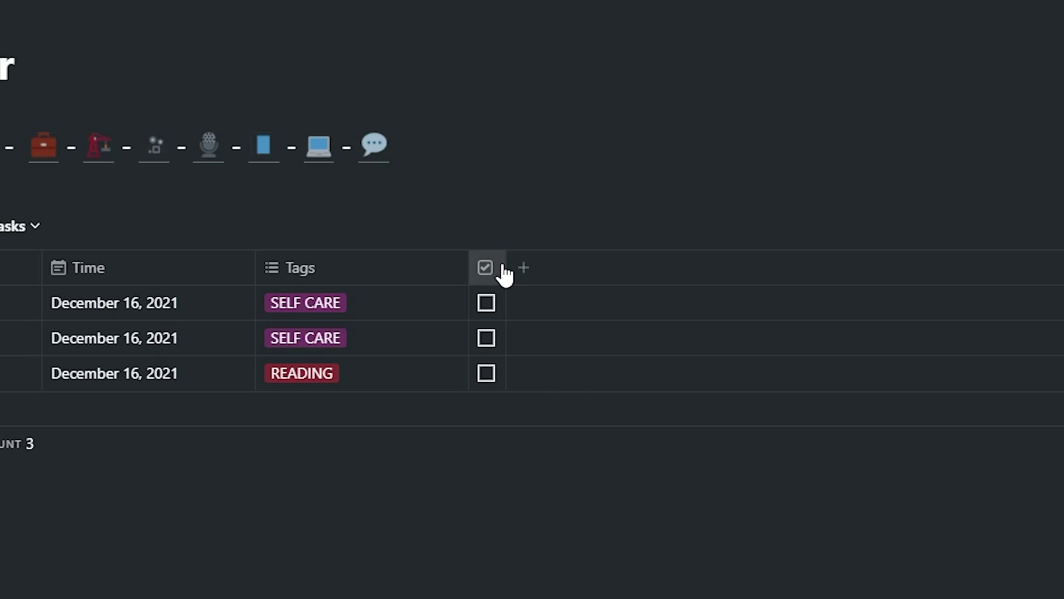
drag(504, 272, 495, 312)
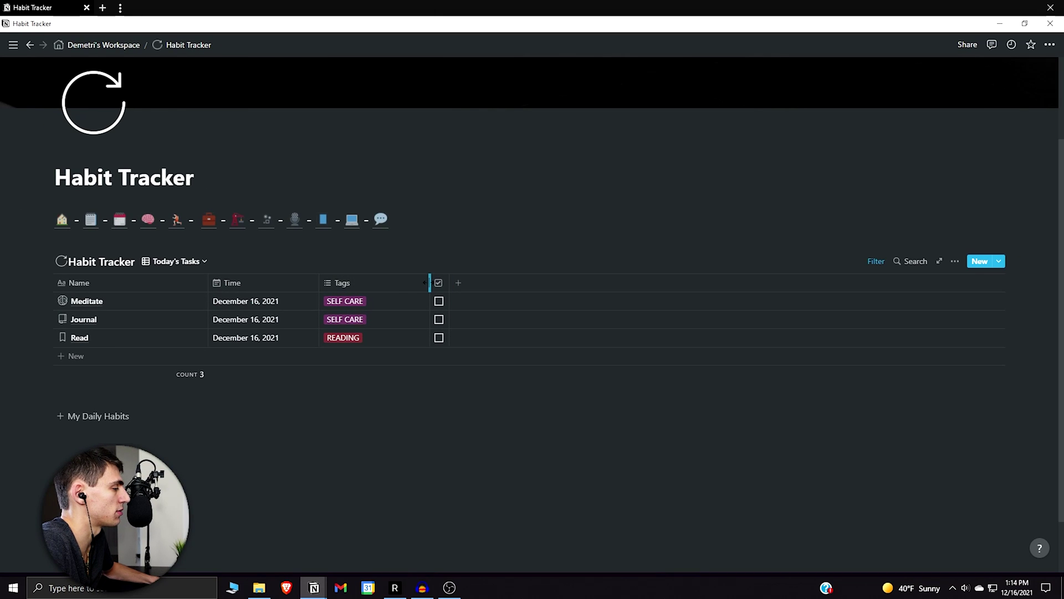
drag(426, 283, 375, 283)
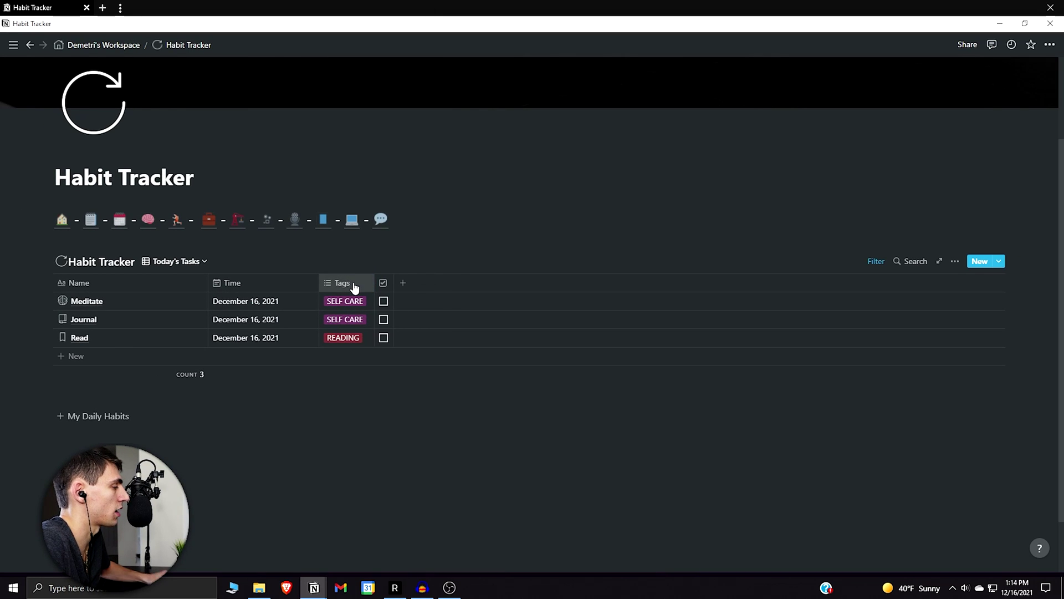
key(ctrl+z)
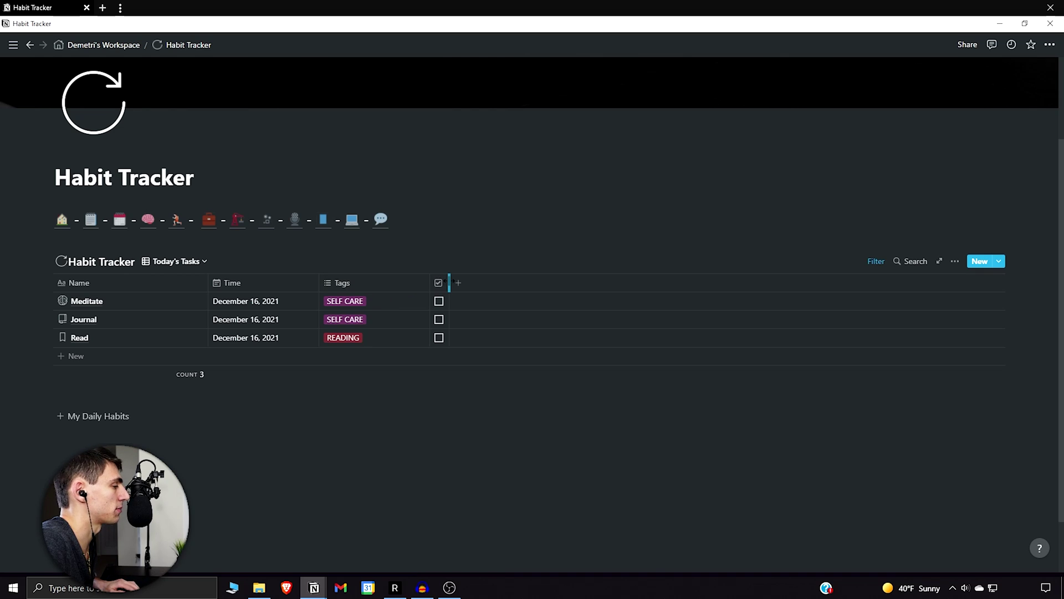
key(ctrl+z)
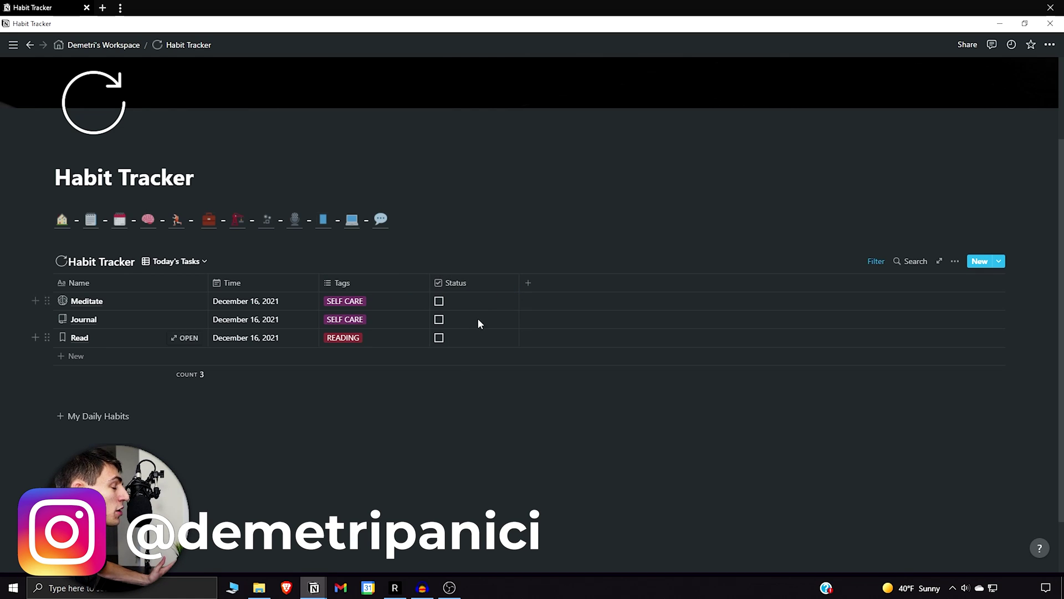
drag(518, 289, 446, 289)
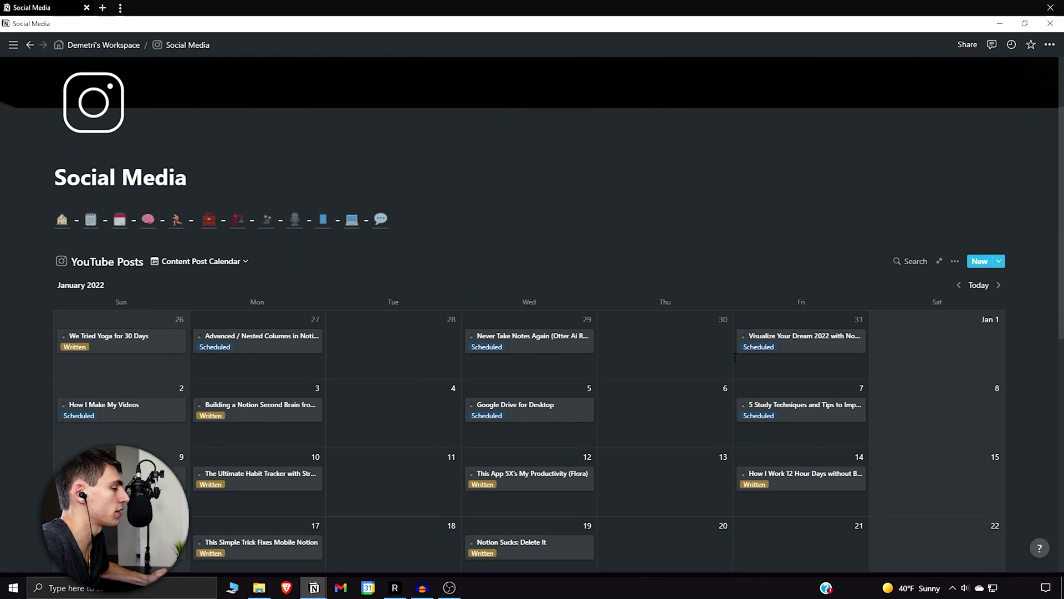
Step: Go back to December 2021, open the Dec 15 Eisenhower Matrix post and follow its video link
click(959, 285)
scroll(654, 361, down, 2)
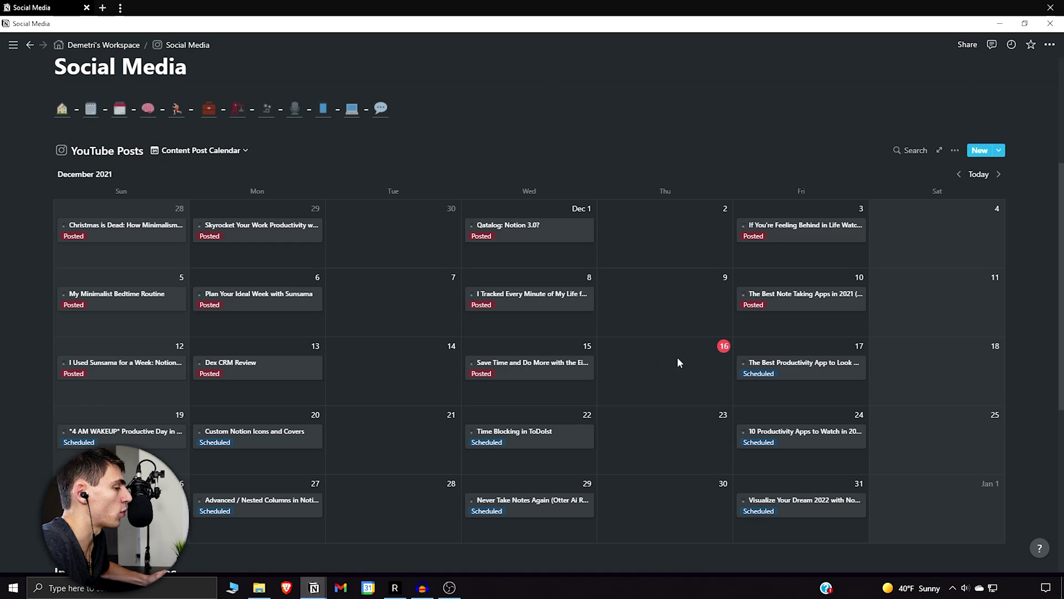
click(540, 367)
scroll(555, 343, down, 2)
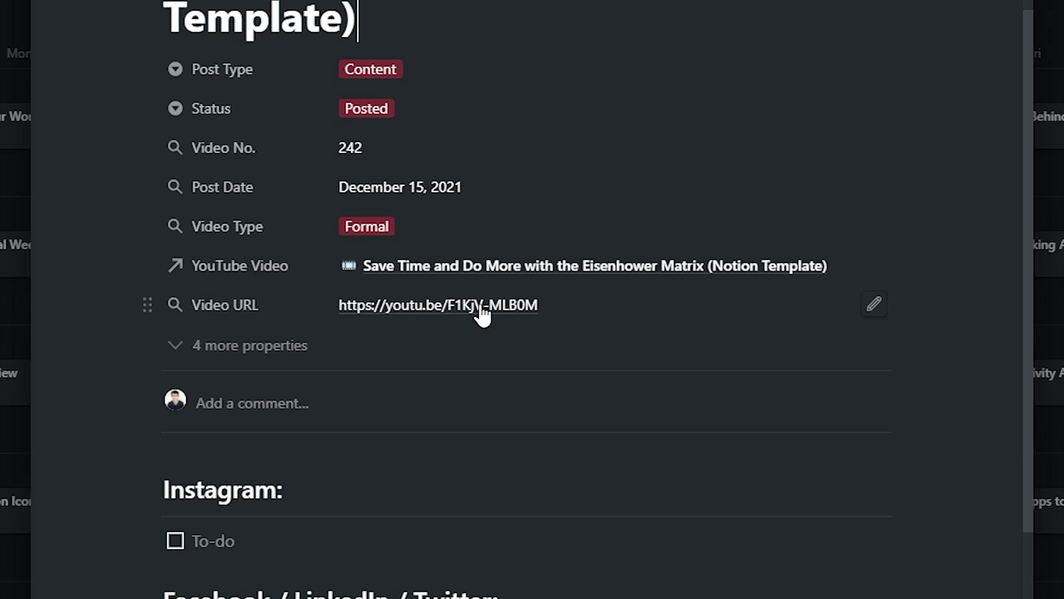
click(529, 319)
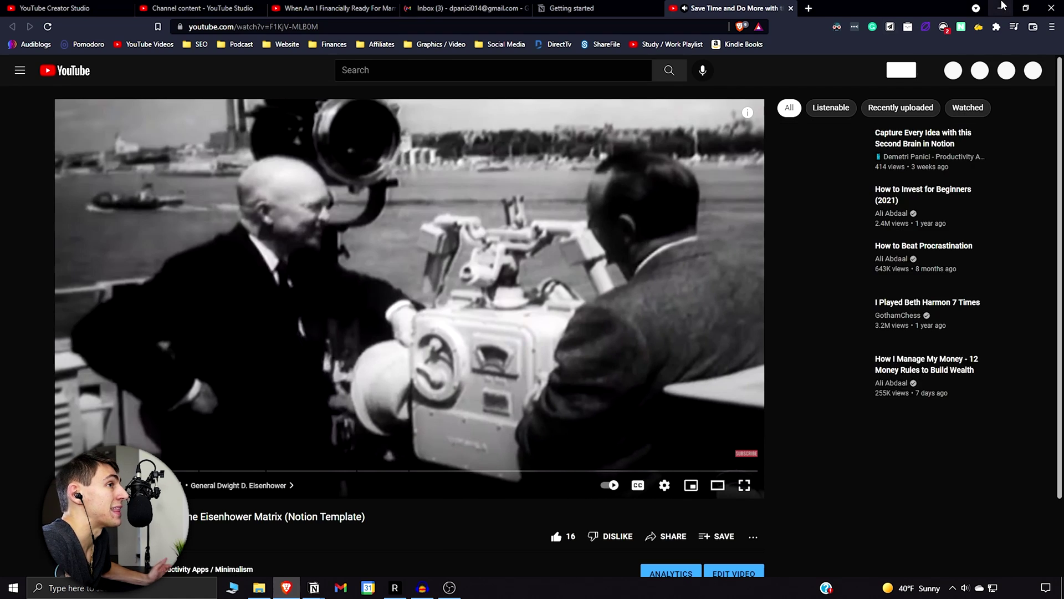
Step: Return from the YouTube video to the Notion window
key(alt+Tab)
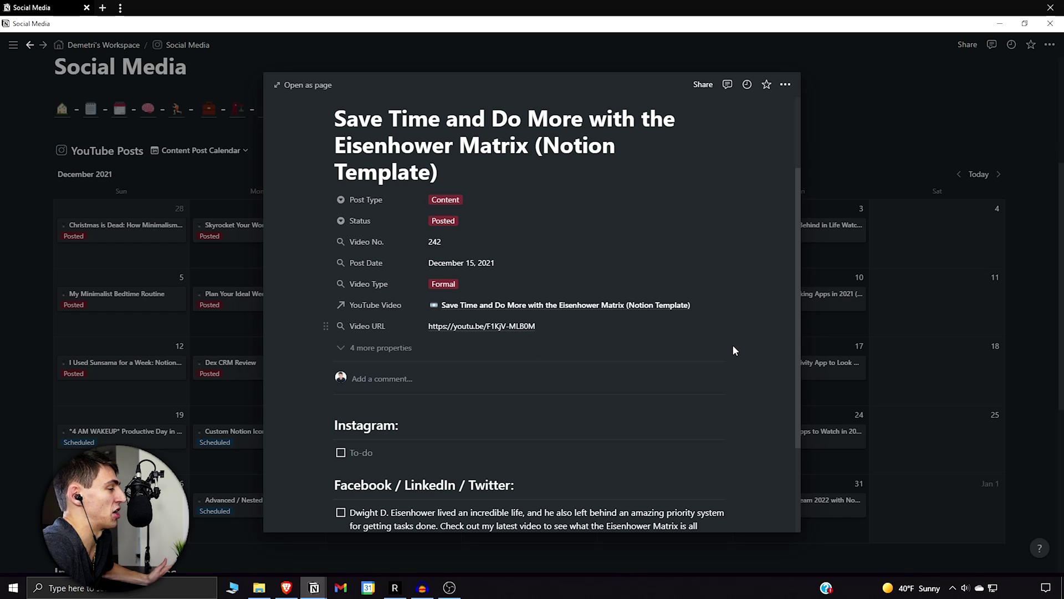
Step: Open, close and reopen the Video URL rollup's settings
click(717, 325)
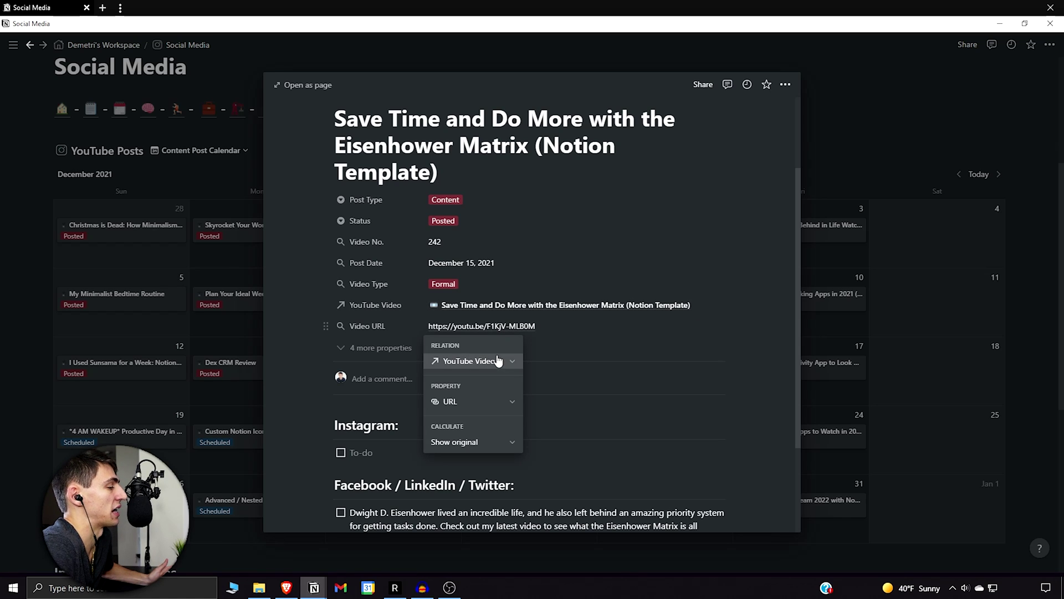
click(598, 338)
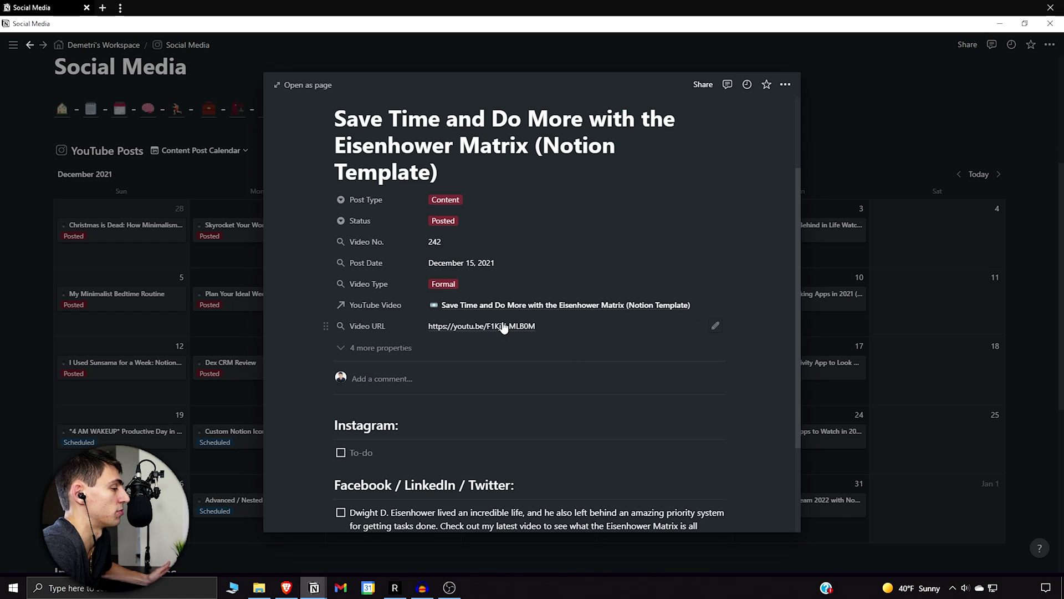
click(715, 326)
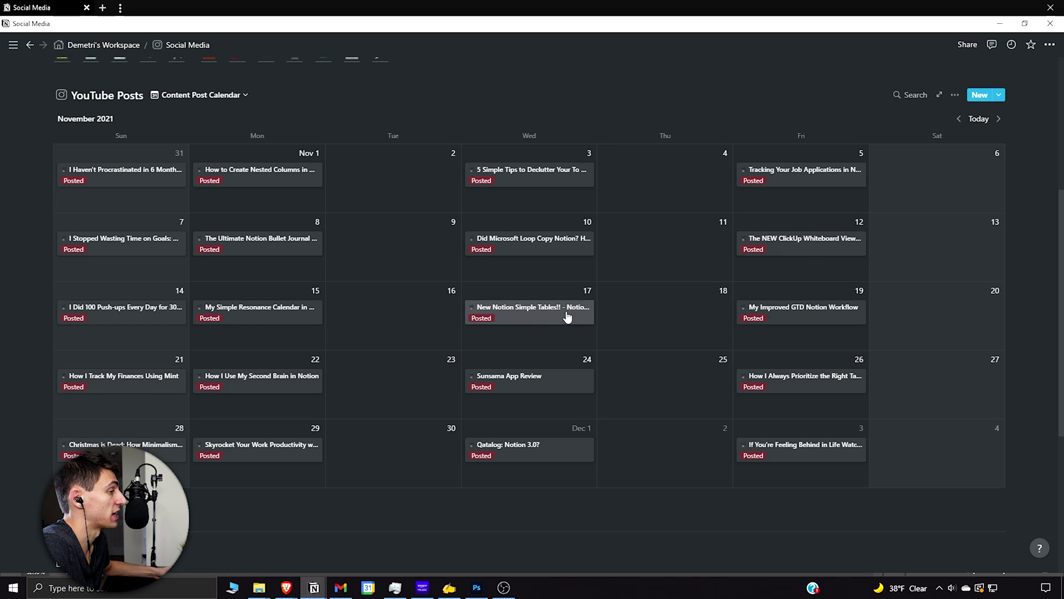
Step: Open the Nov 17 Simple Tables post in a new tab, then bring up the GTD workflow post's actions
right_click(531, 324)
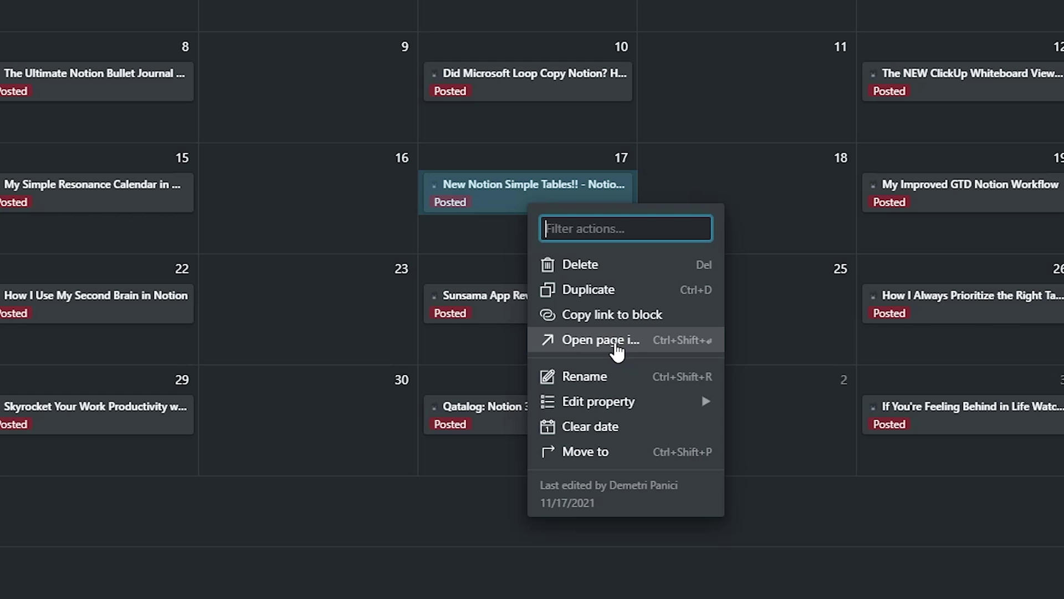
click(632, 346)
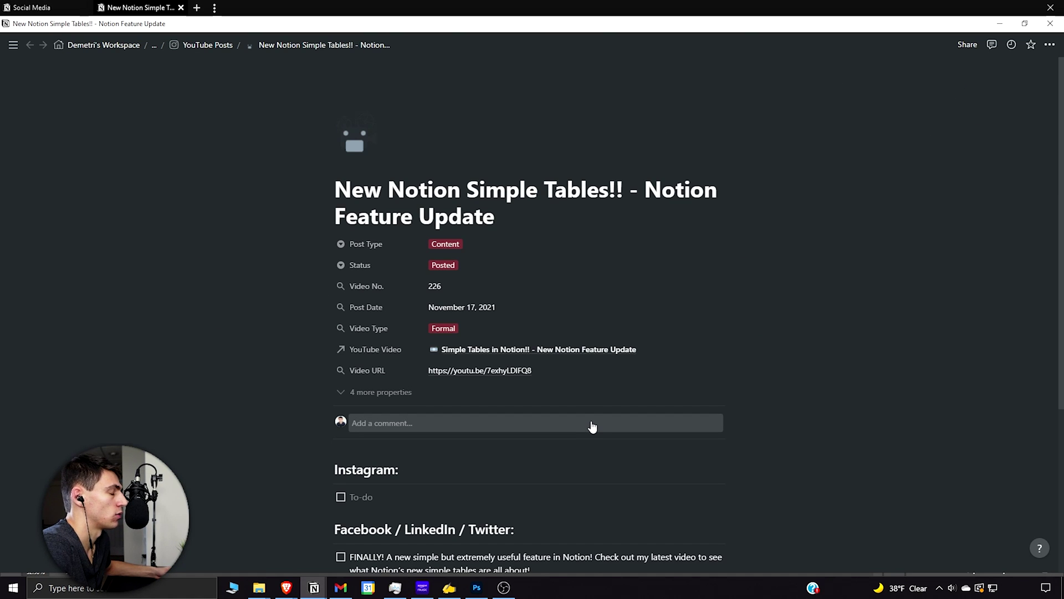
key(ctrl+shift+Tab)
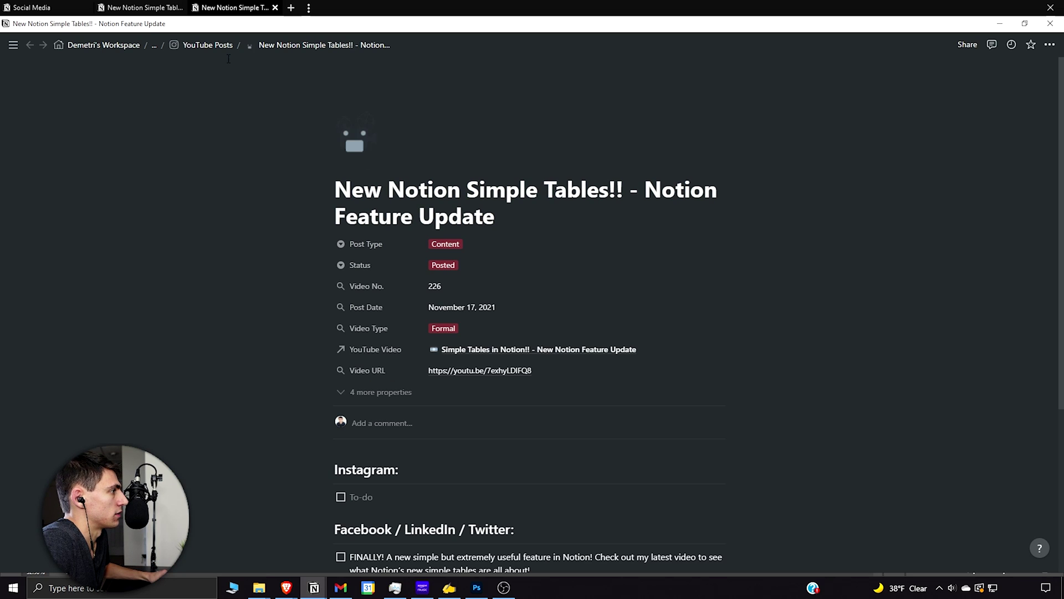
click(209, 45)
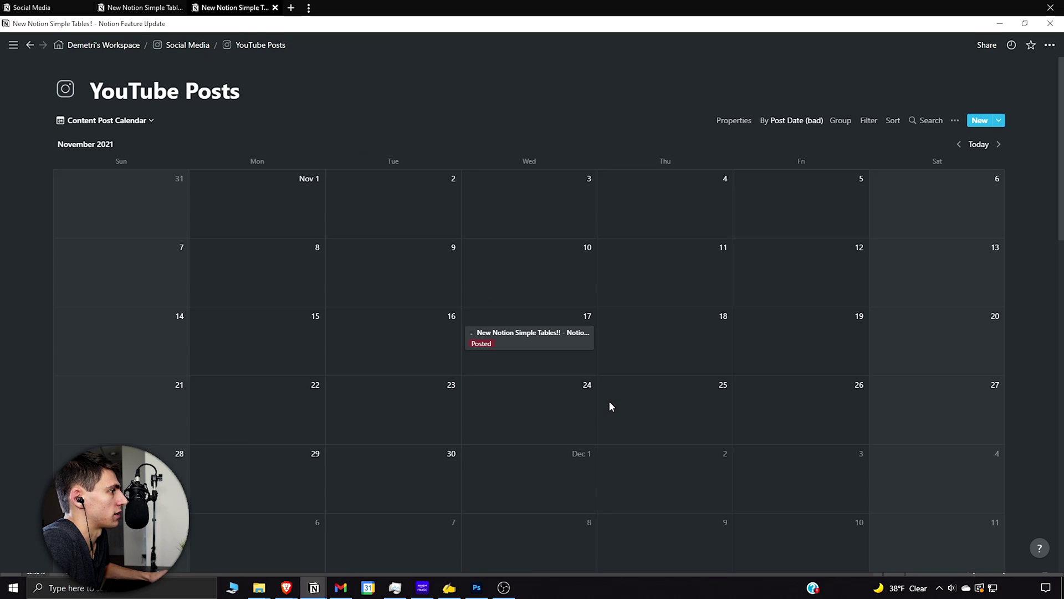
right_click(786, 344)
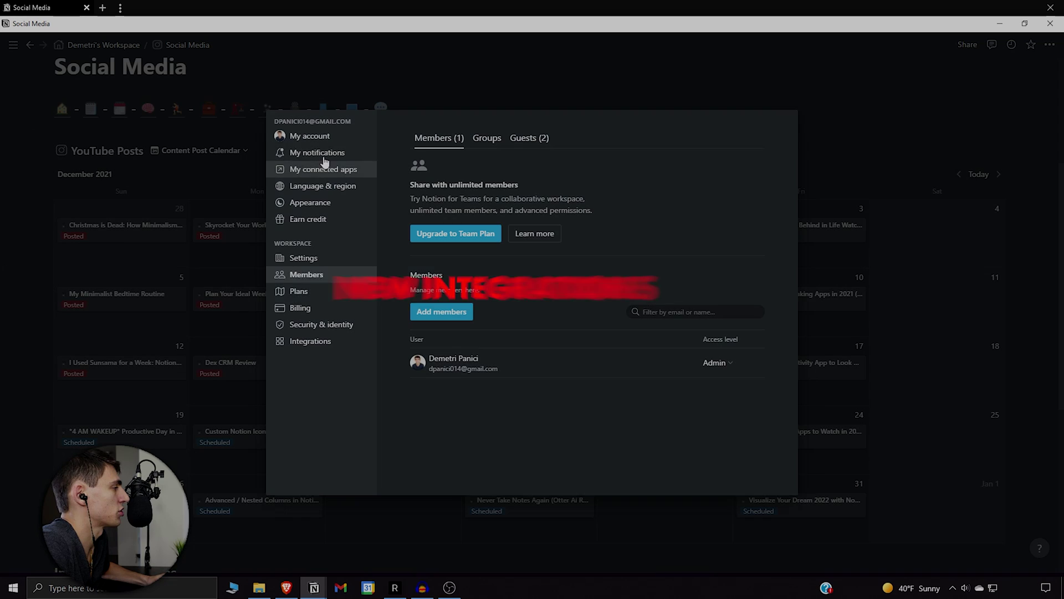
Step: Show all connectable apps, such as GitHub, Jira, Slack, Asana and Trello, under My connected apps
click(330, 169)
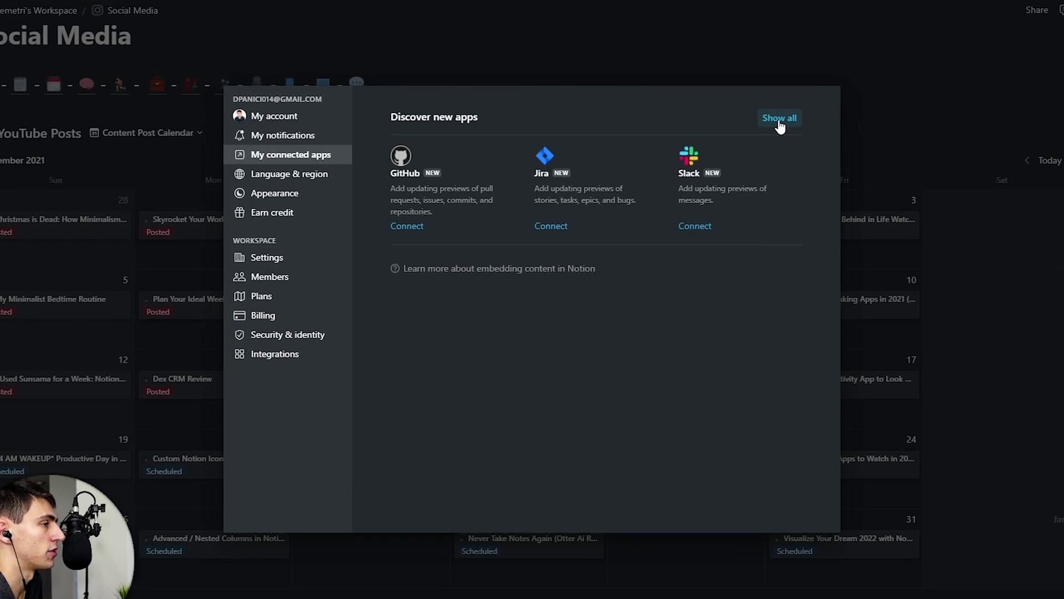
click(745, 137)
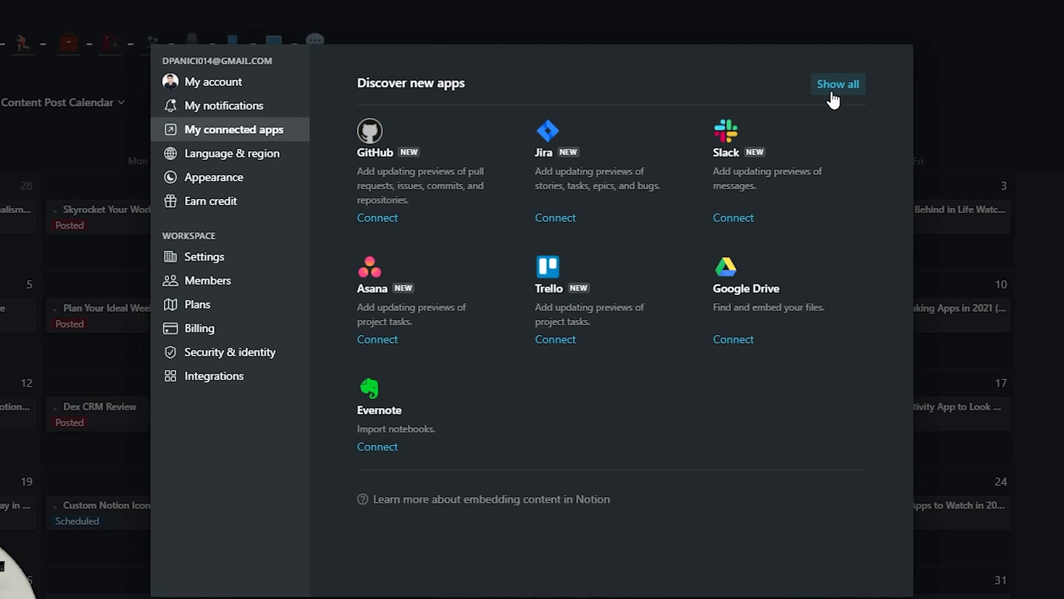